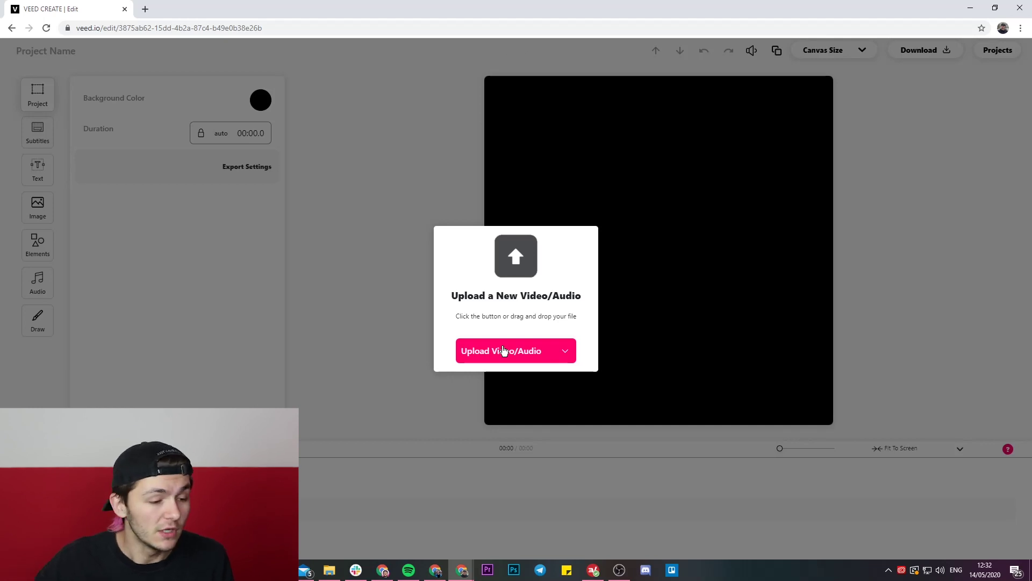
Upload the Outside Test Video file from the 1. Outside folder into the new project.
left_click(504, 351)
left_click(167, 134)
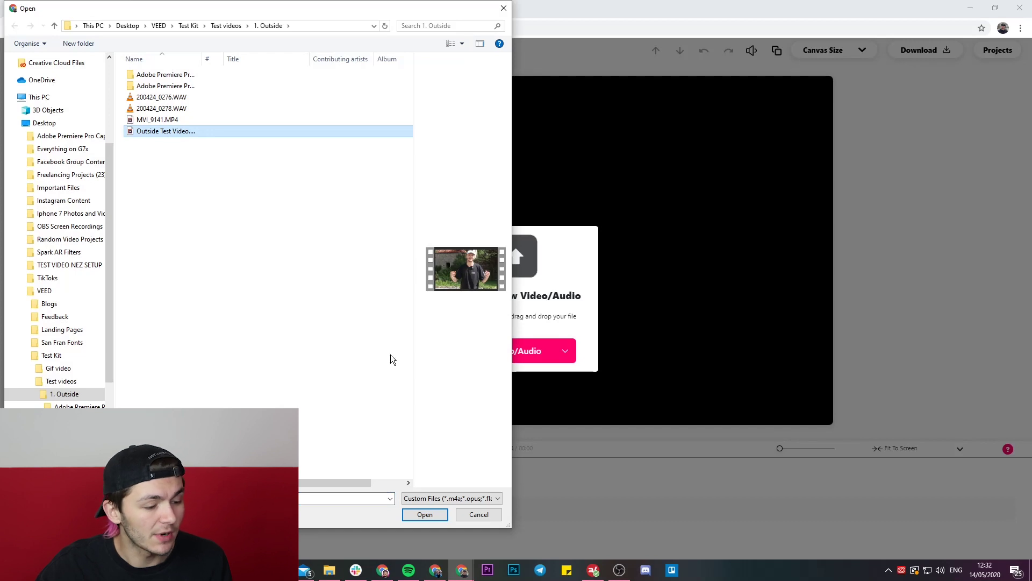
left_click(425, 514)
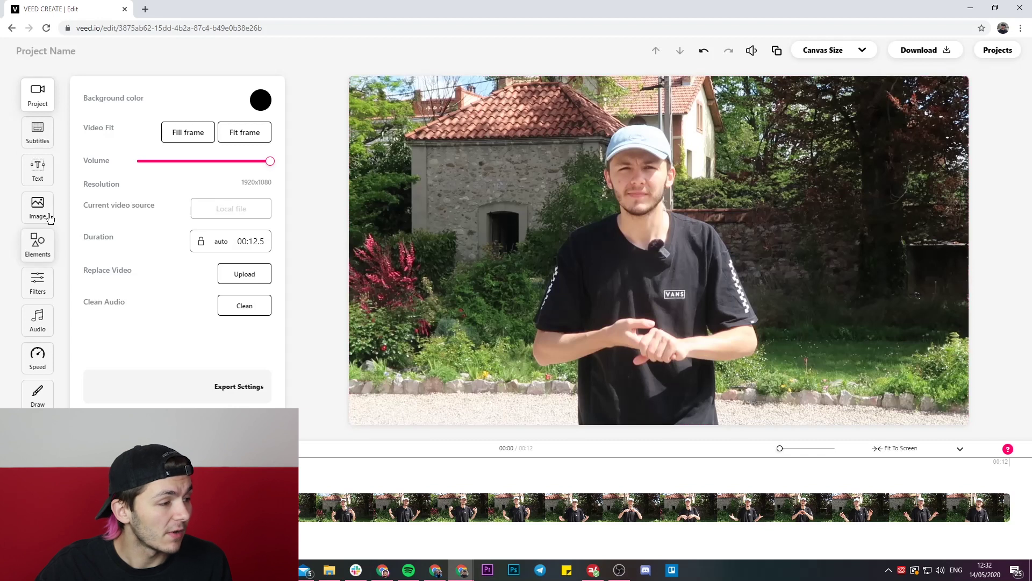
Generate automatic subtitles for the video with English (United States) as the language to detect.
left_click(42, 139)
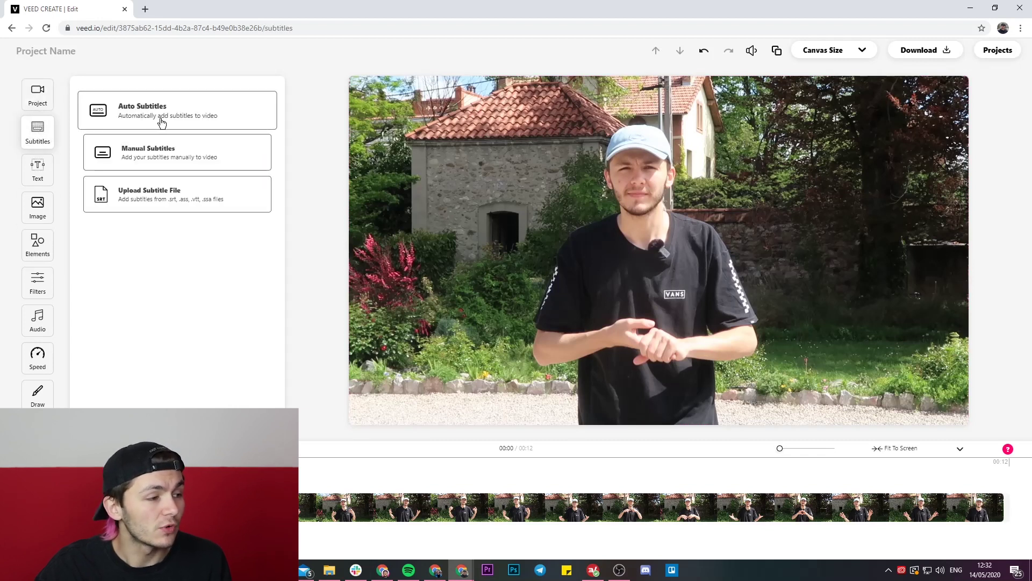
left_click(177, 112)
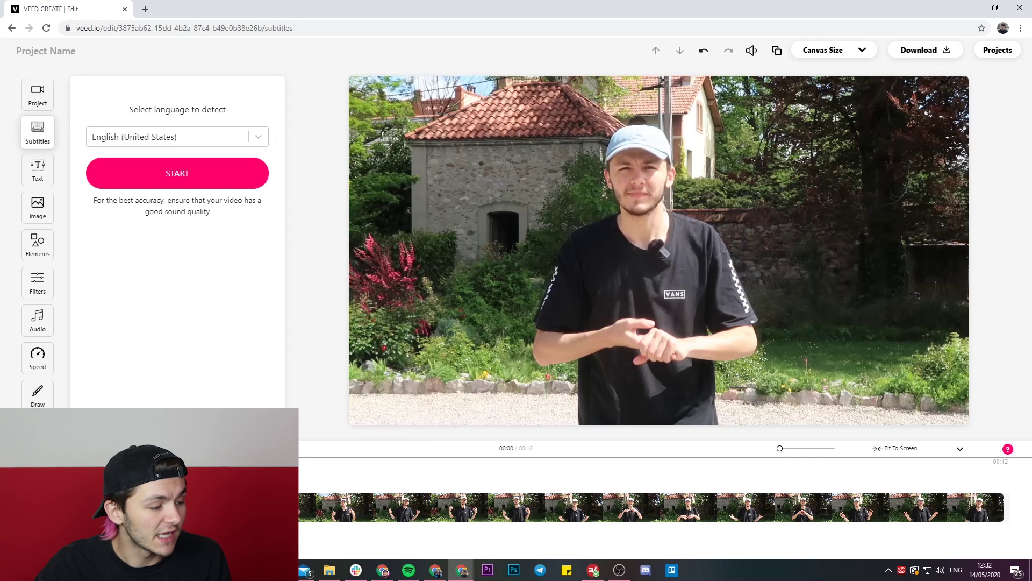
key("space")
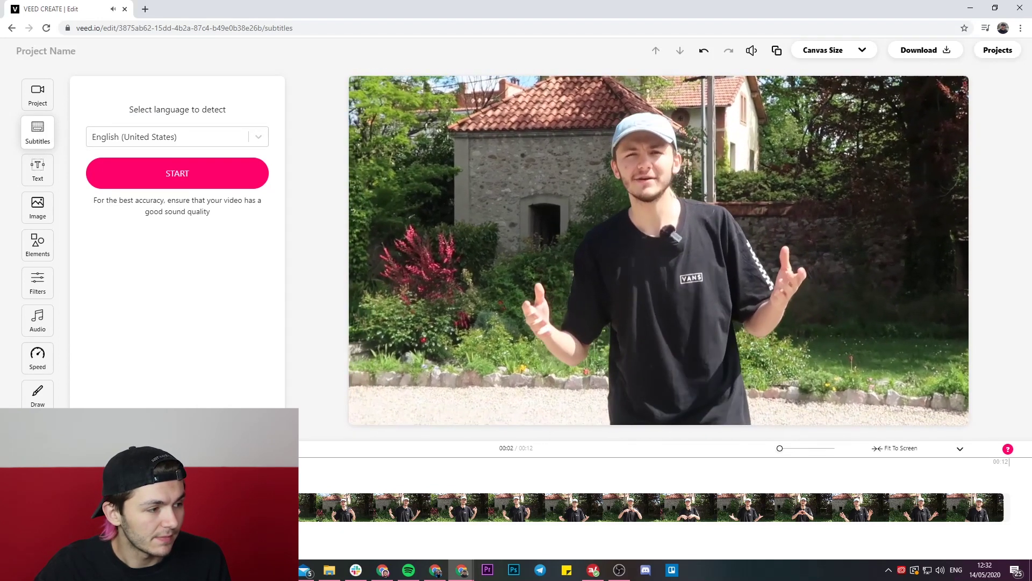
key("space")
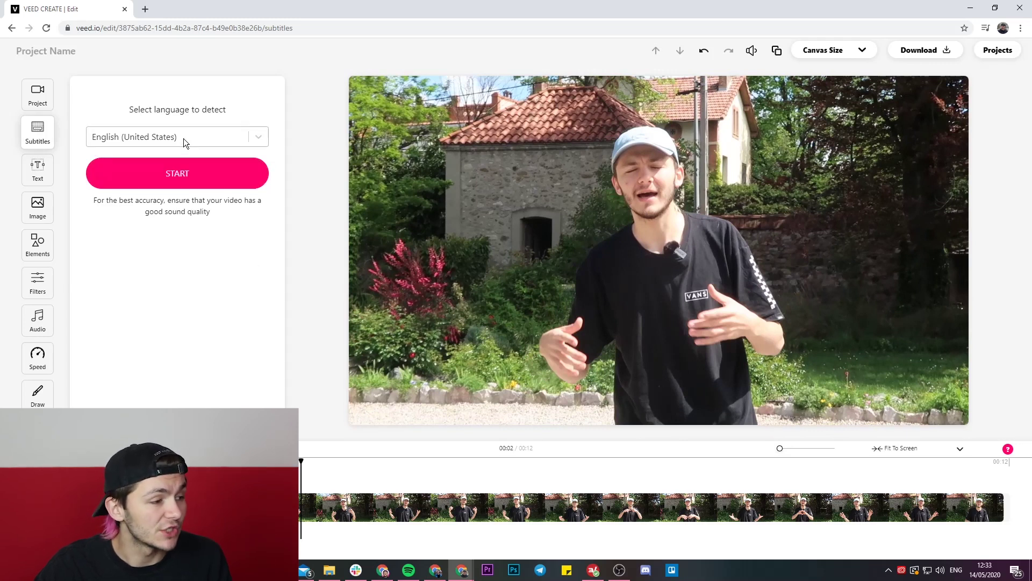
left_click(184, 173)
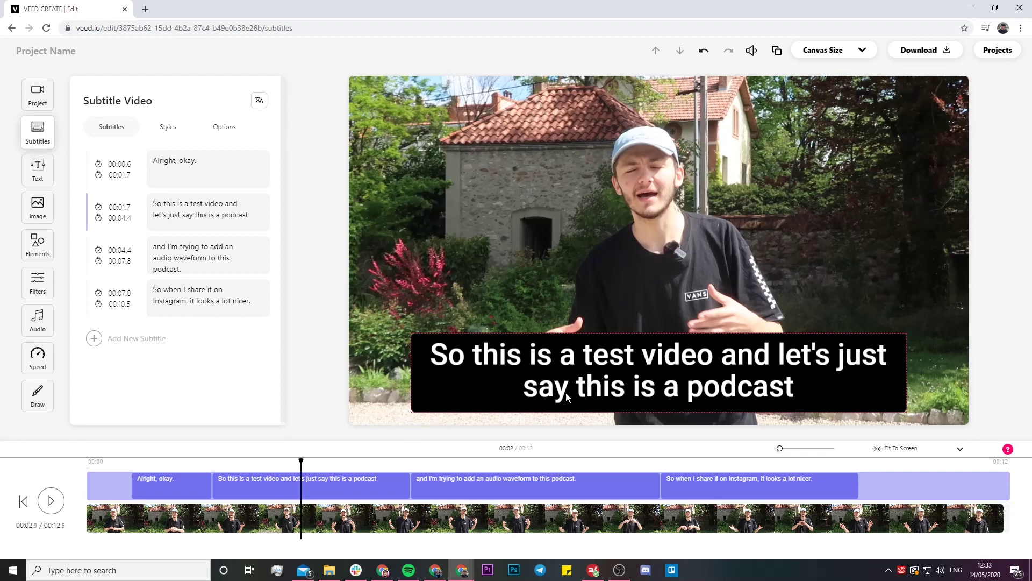
Play the subtitled video from the first subtitle to check the captions against the speech, and pause it at about 6 seconds.
left_click(133, 460)
left_click(51, 501)
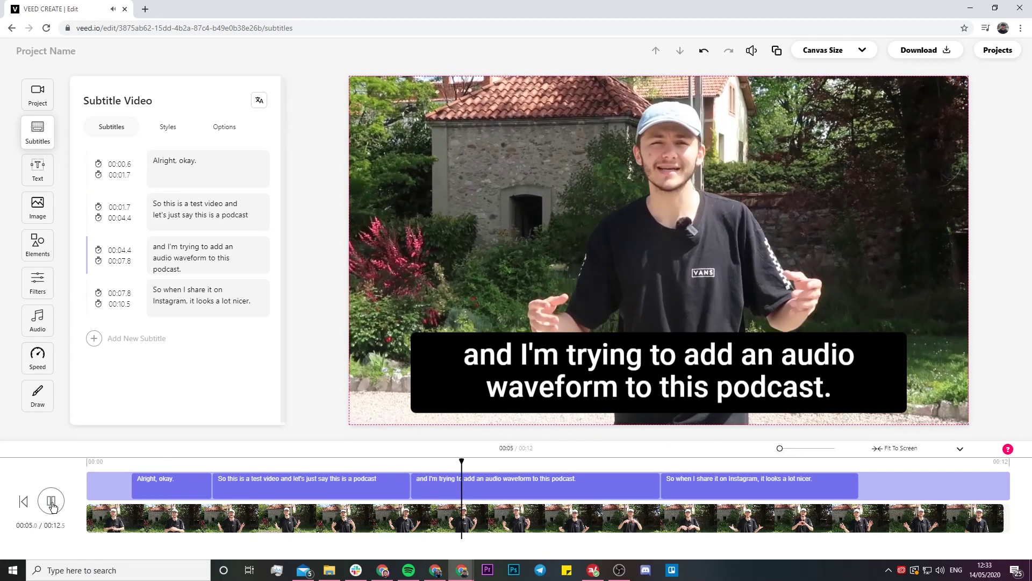
left_click(51, 502)
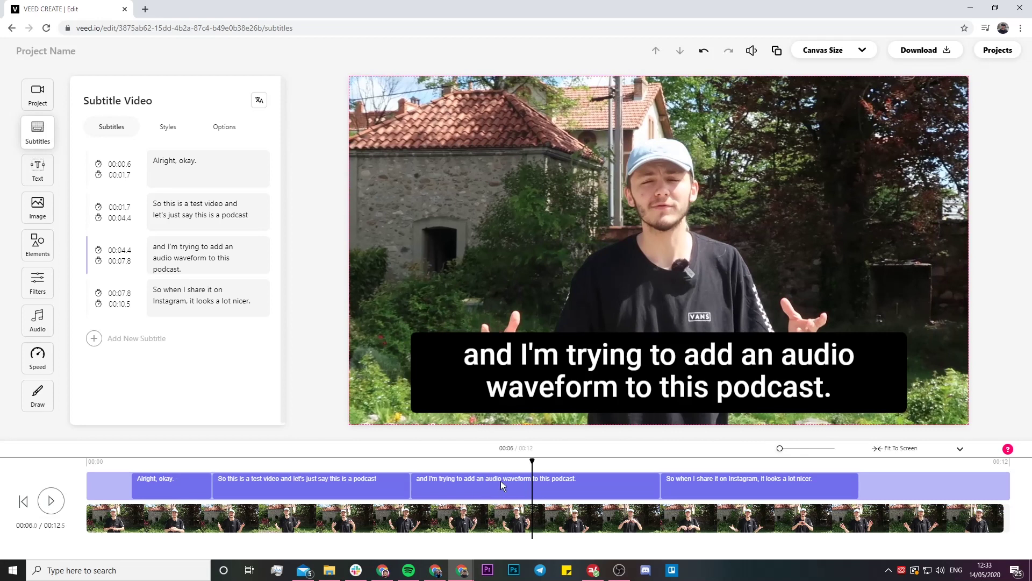
Change the first subtitle's text to "Alright, okay TEST".
left_click(214, 167)
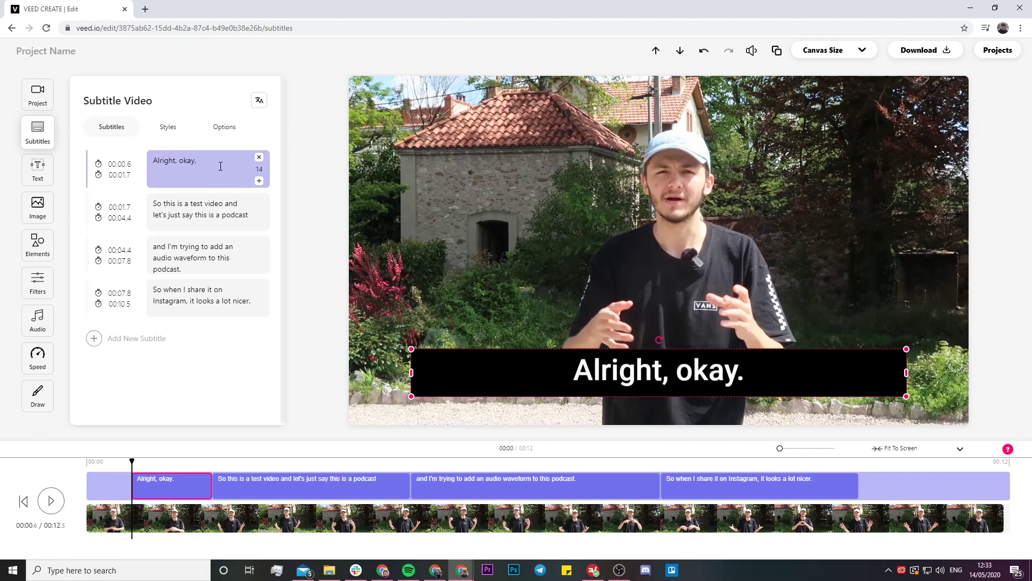
key("BackSpace")
type("TES")
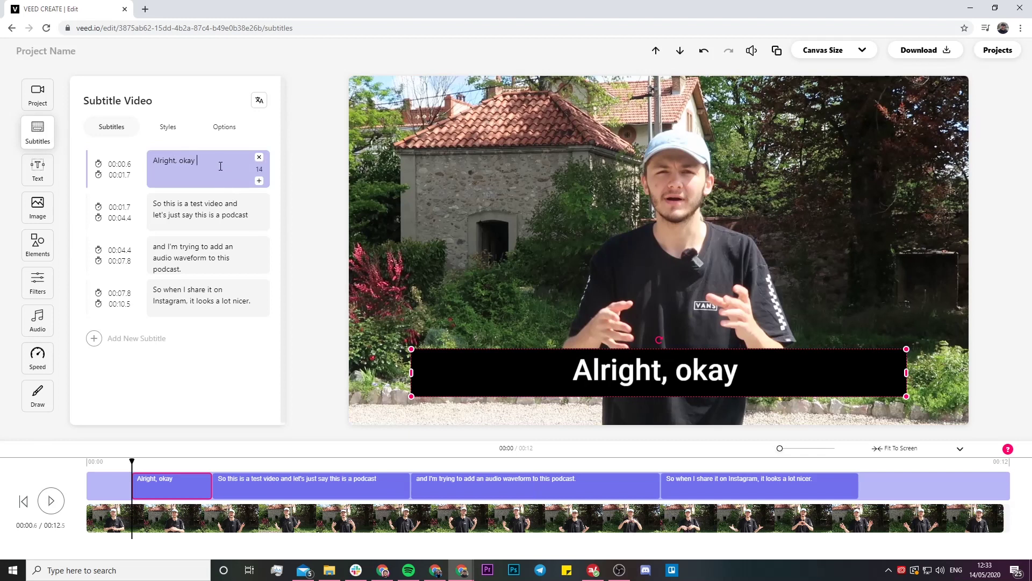
type("T")
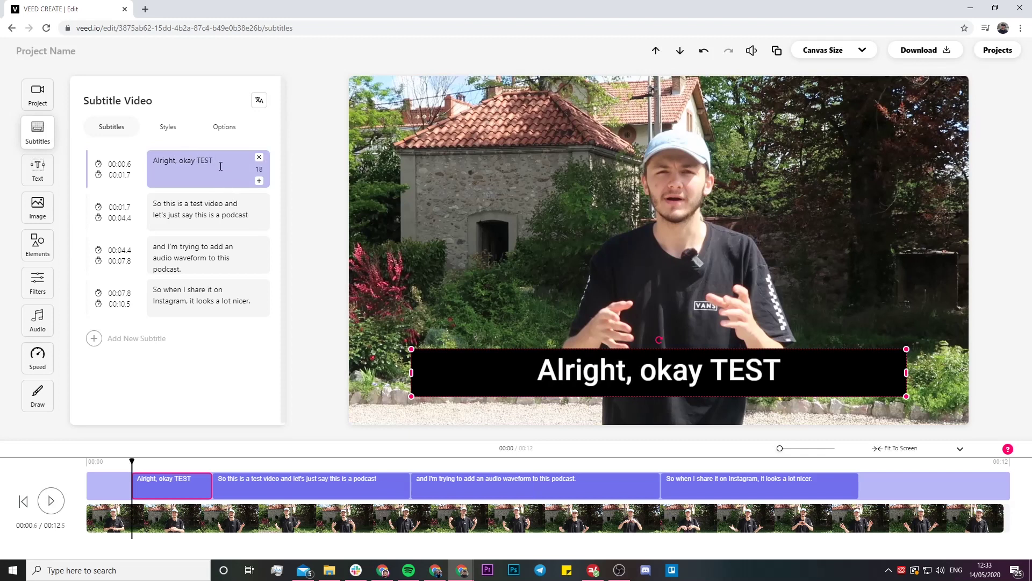
Restore the first subtitle's text to "Alright, okay.".
key("BackSpace")
key("BackSpace")
key("BackSpace")
key("BackSpace")
key("BackSpace")
type(".")
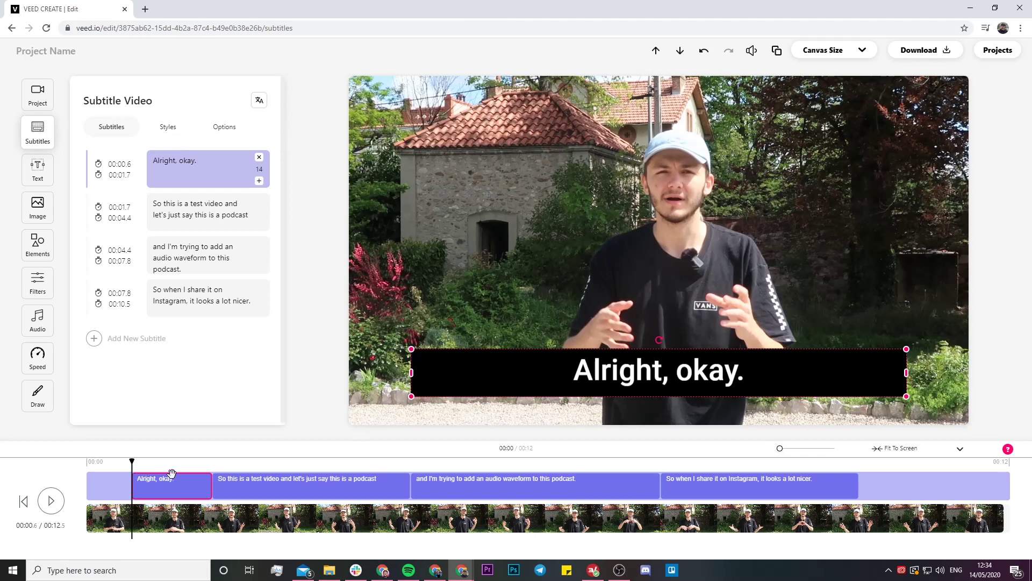
Set the first subtitle's start time from the playhead, trying 00:00.2 and settling on 00:00.8.
left_click(102, 461)
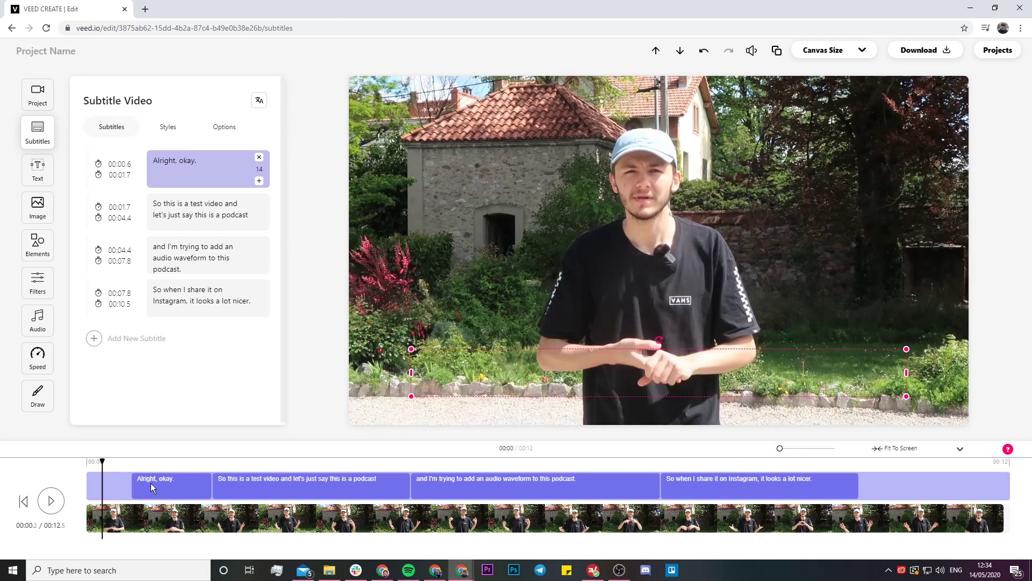
left_click(98, 164)
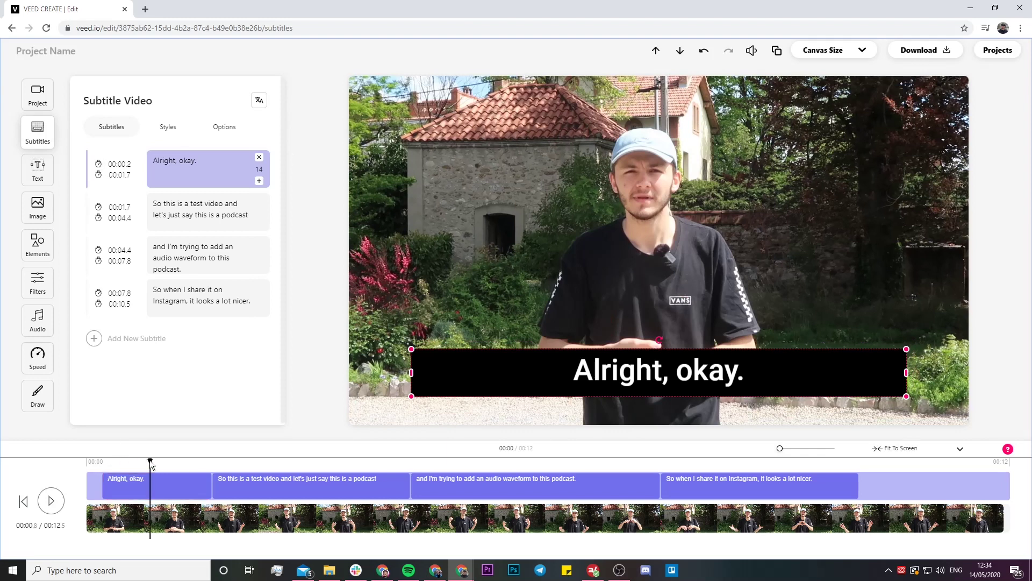
left_click(149, 460)
left_click(98, 164)
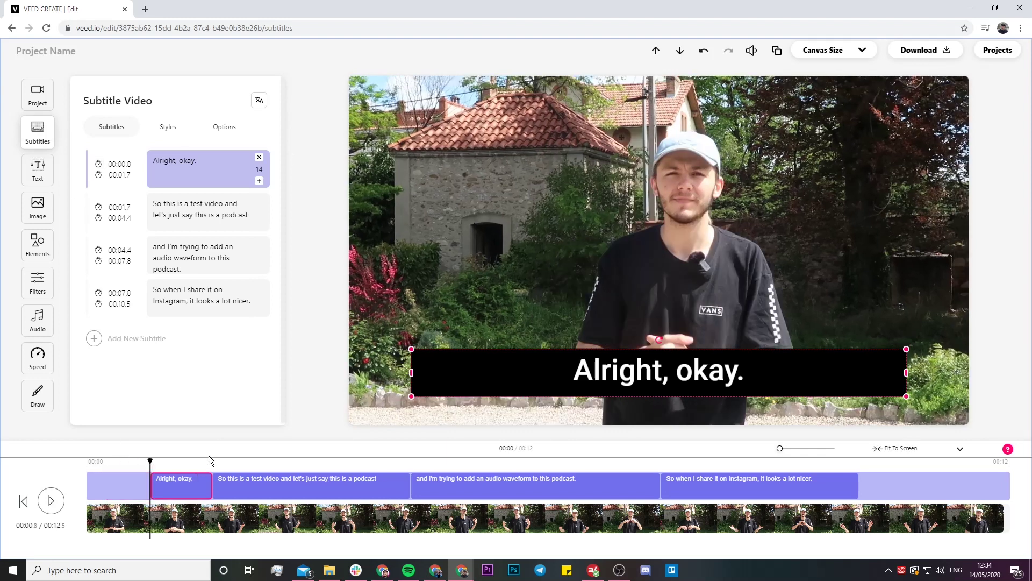
Download the English subtitles as an .srt file.
left_click(224, 129)
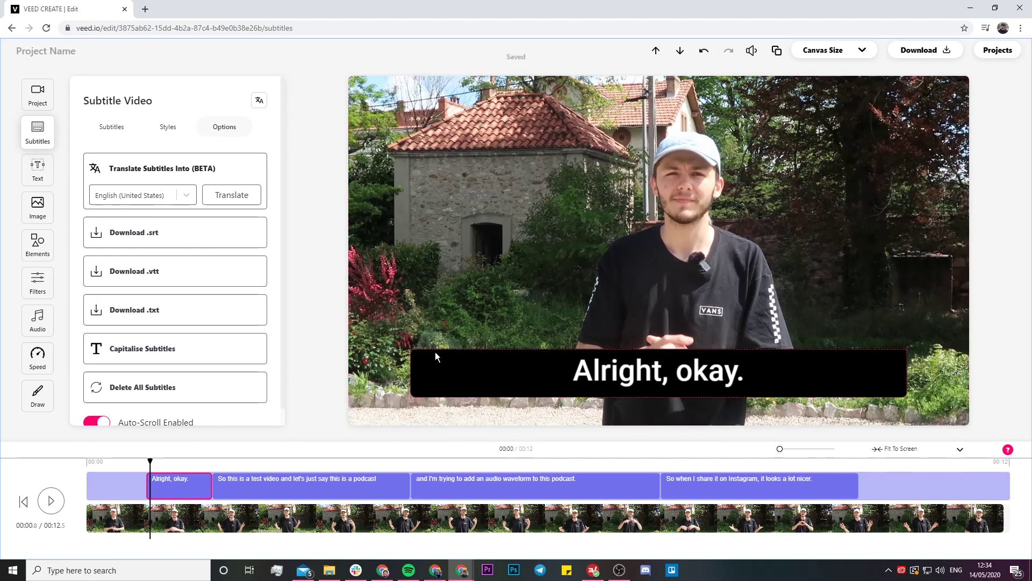
left_click(172, 237)
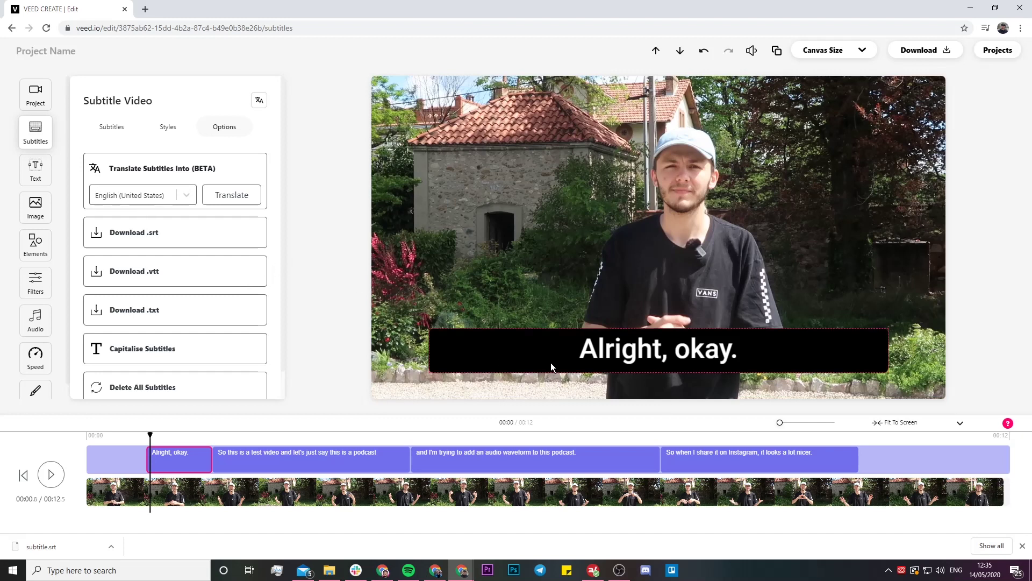
Apply the Drop subtitle style to the video's subtitles.
left_click(173, 129)
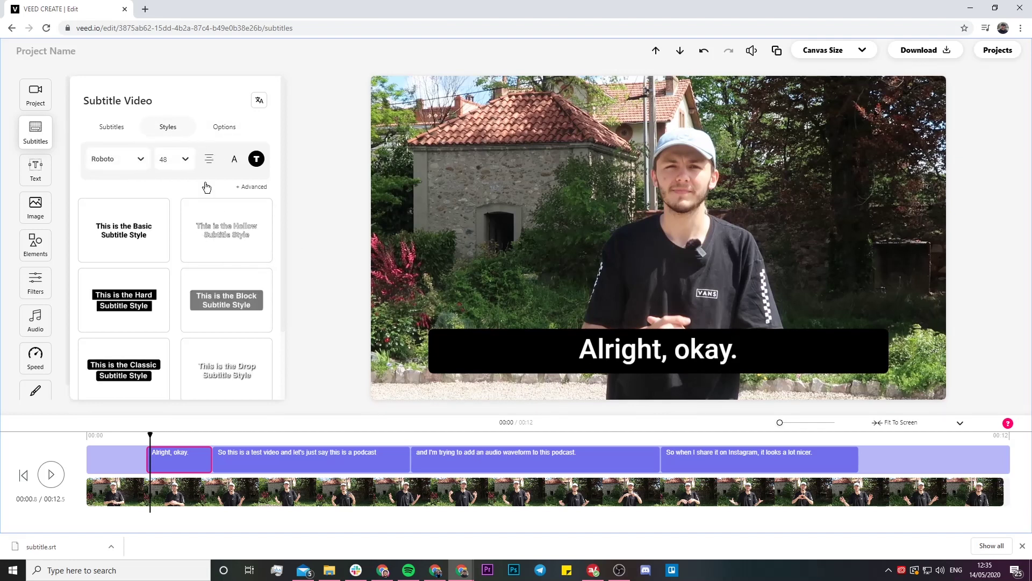
scroll(157, 233, "down", 2)
left_click(219, 299)
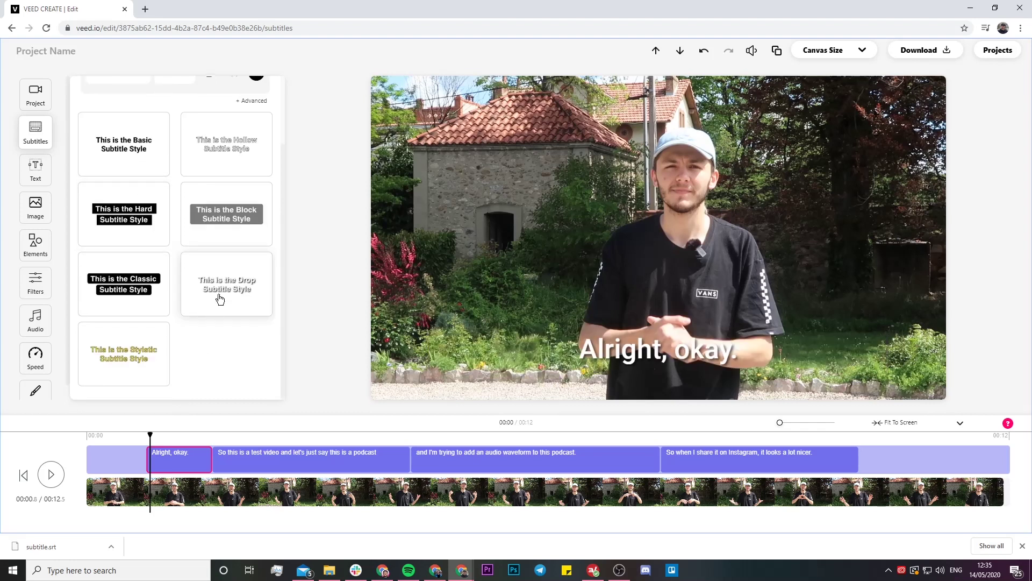
left_click(161, 350)
left_click(206, 310)
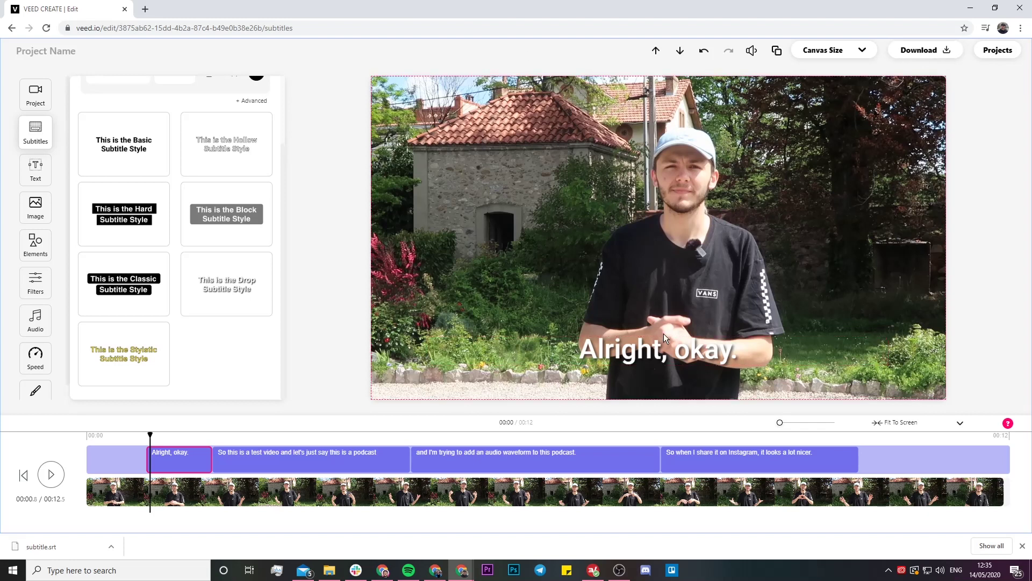
scroll(231, 183, "up", 2)
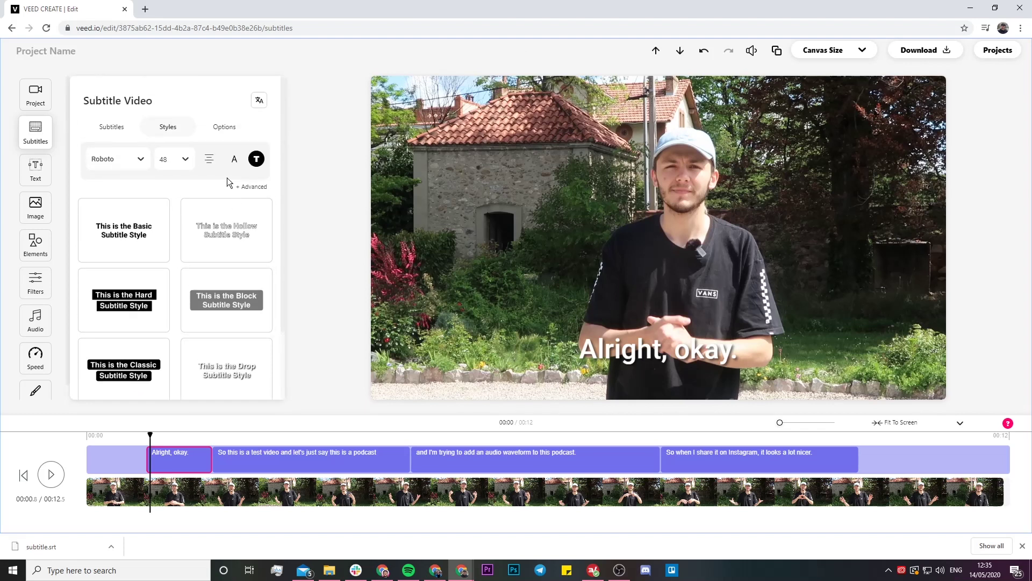
Add a Spanish subtitle track translated from the default track.
left_click(225, 128)
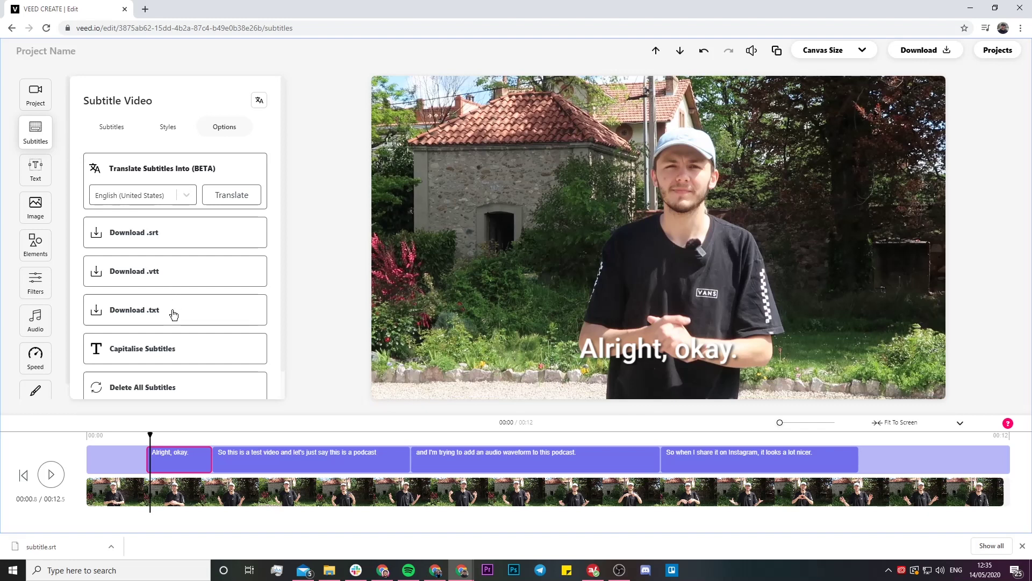
left_click(258, 103)
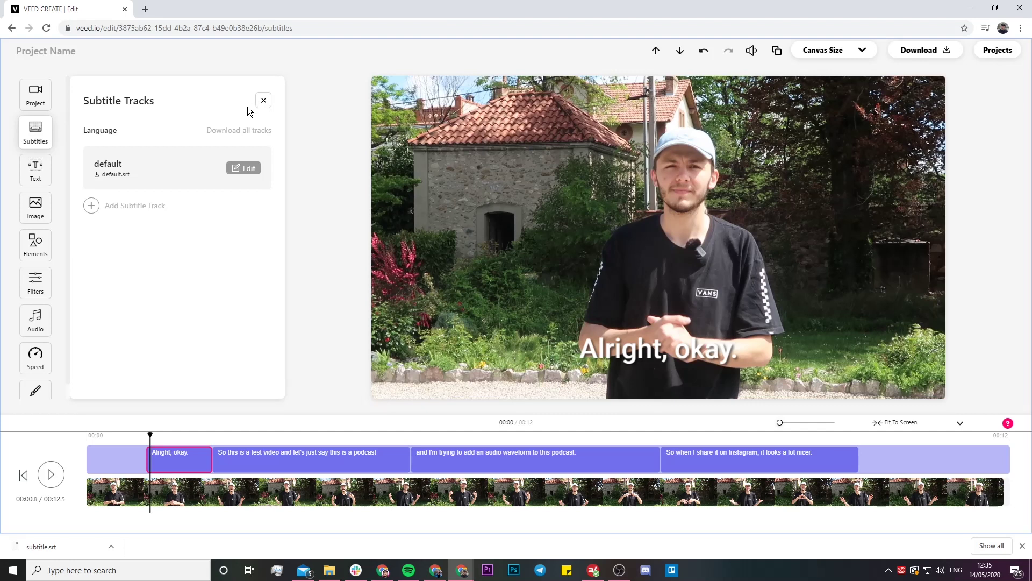
left_click(92, 205)
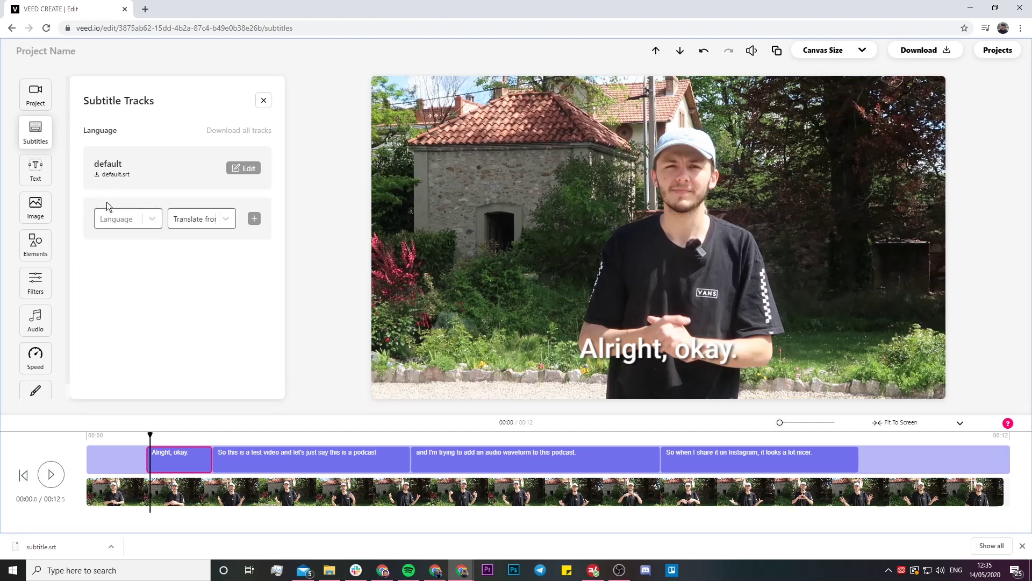
left_click(141, 221)
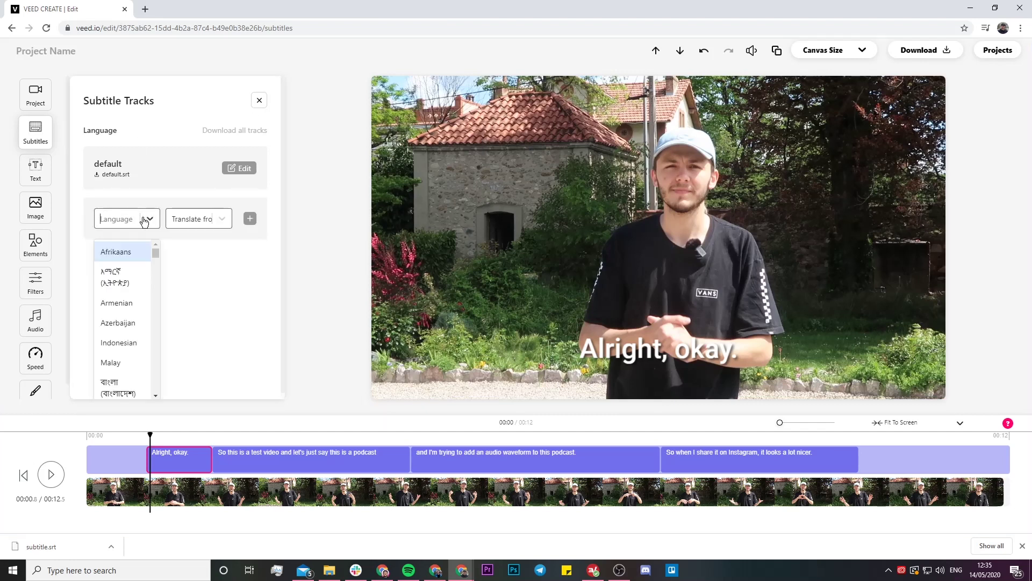
type("spani")
left_click(140, 252)
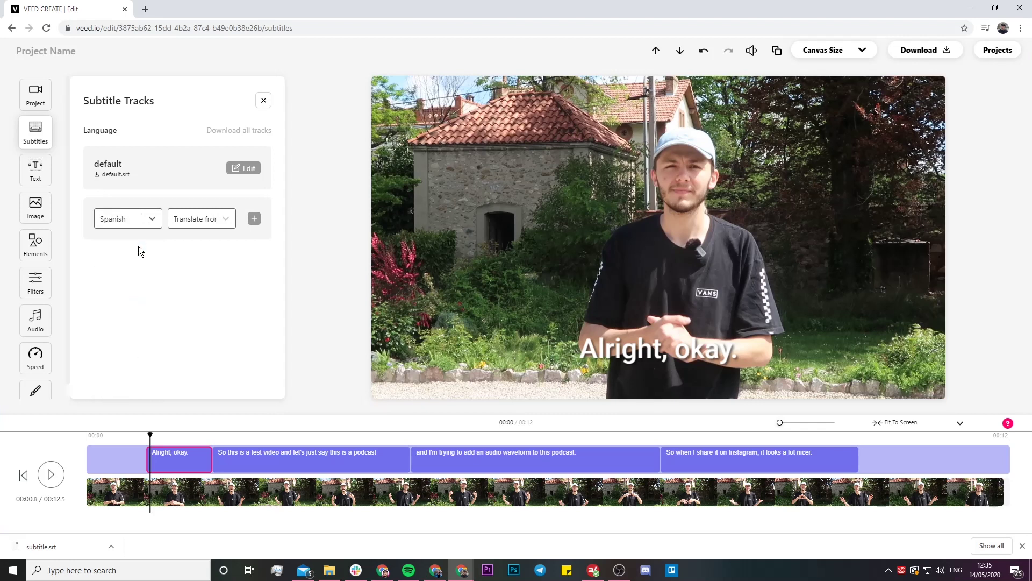
left_click(208, 219)
left_click(206, 253)
left_click(255, 219)
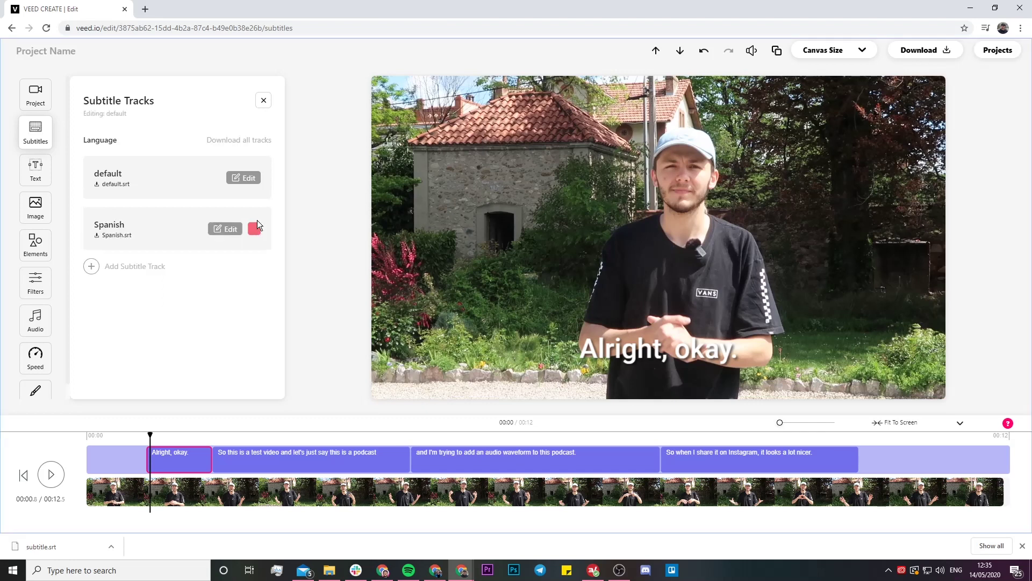
Open the Spanish subtitle track for editing, preview it at about 2.5 seconds, and download it as an .srt file.
left_click(220, 229)
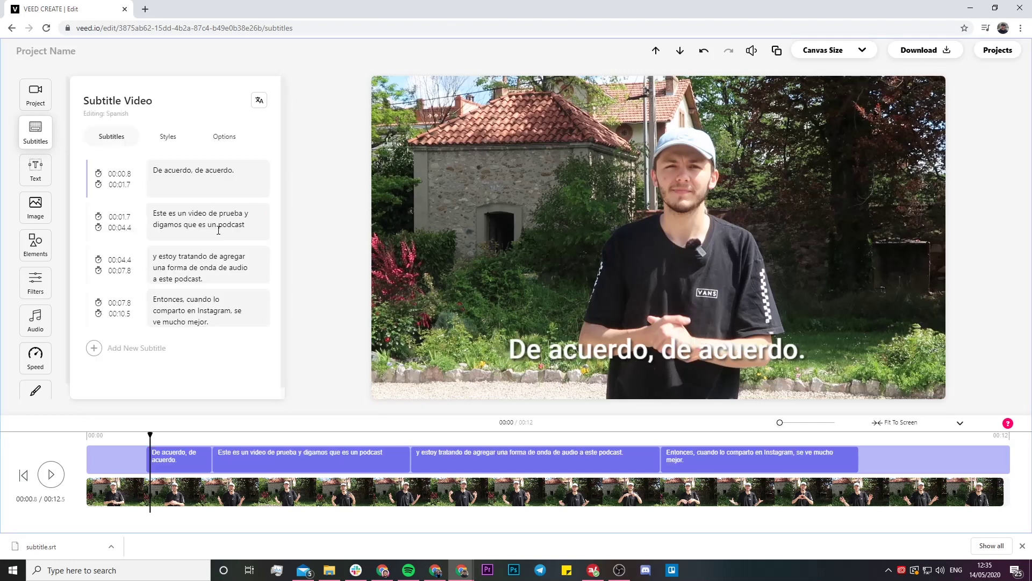
left_click(272, 433)
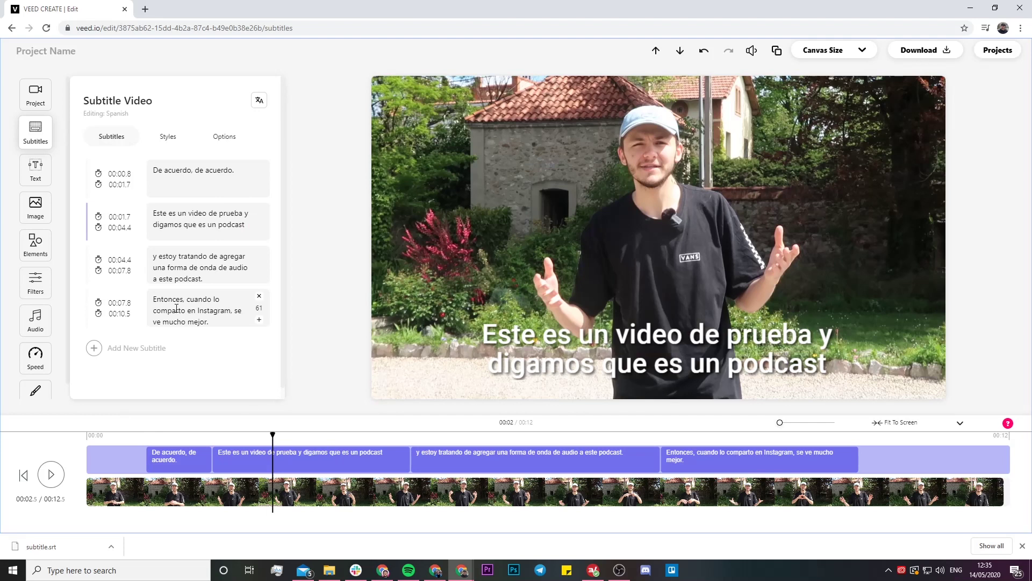
left_click(213, 138)
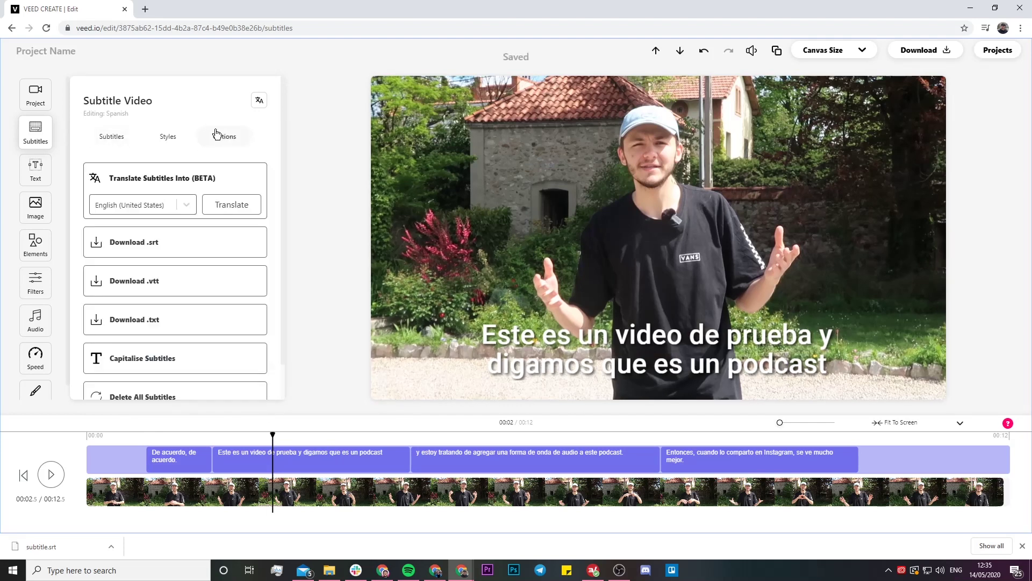
left_click(172, 244)
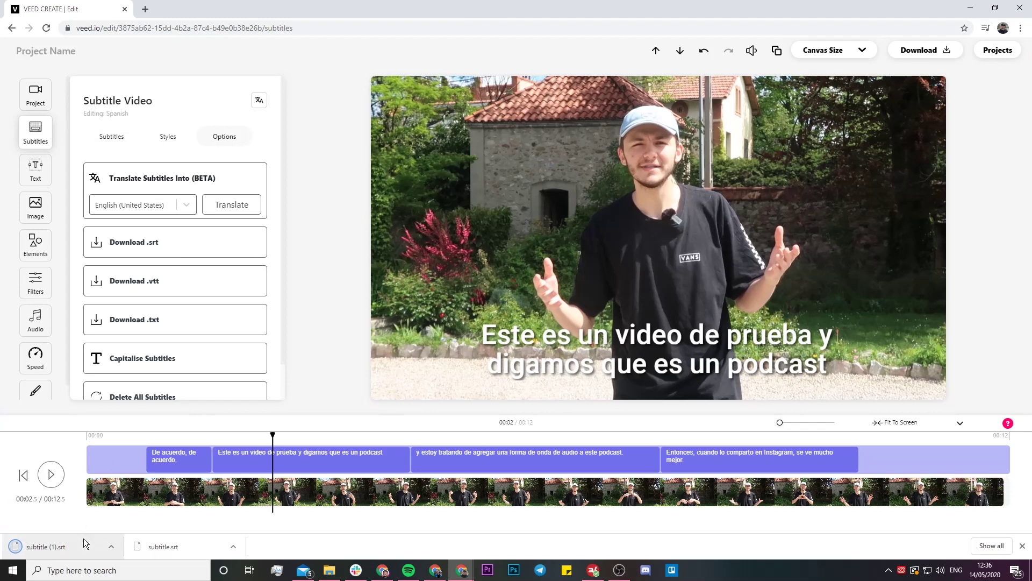